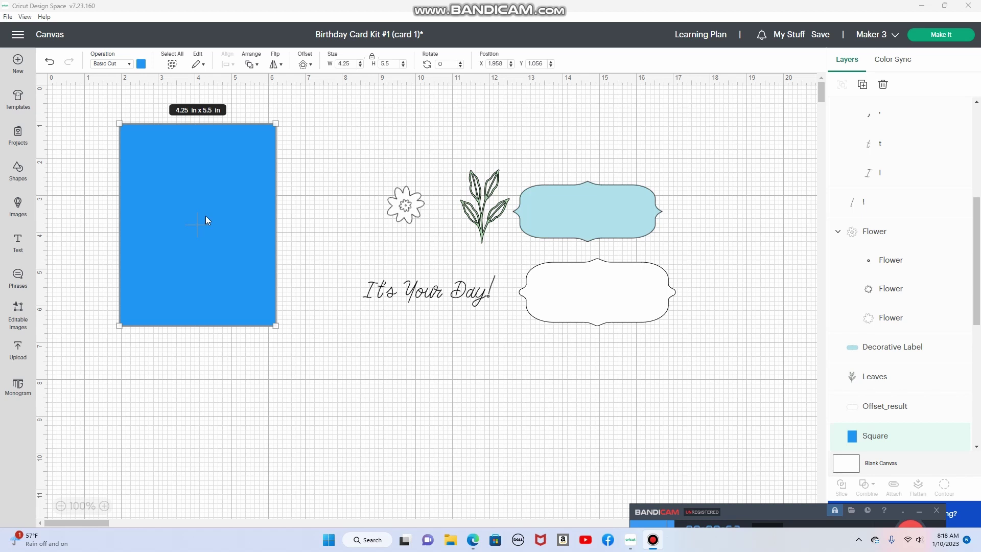
- Move the white offset label up behind the light-blue decorative label as a border
click(600, 217)
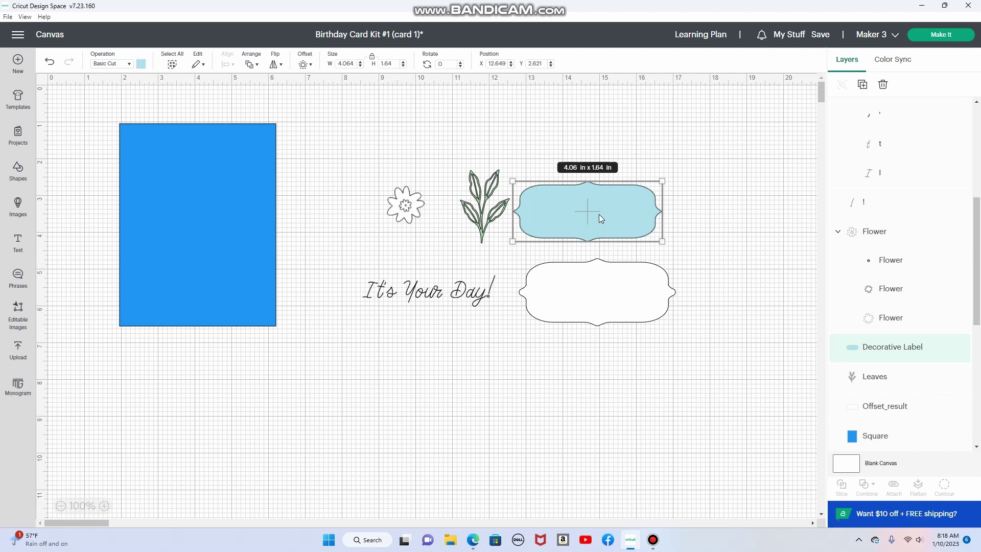
click(601, 313)
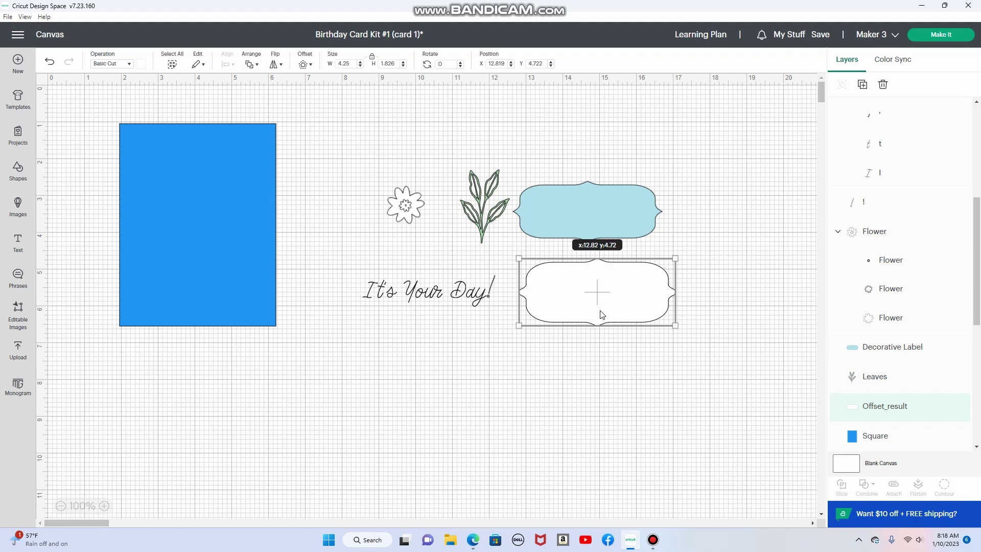
drag(602, 315, 591, 229)
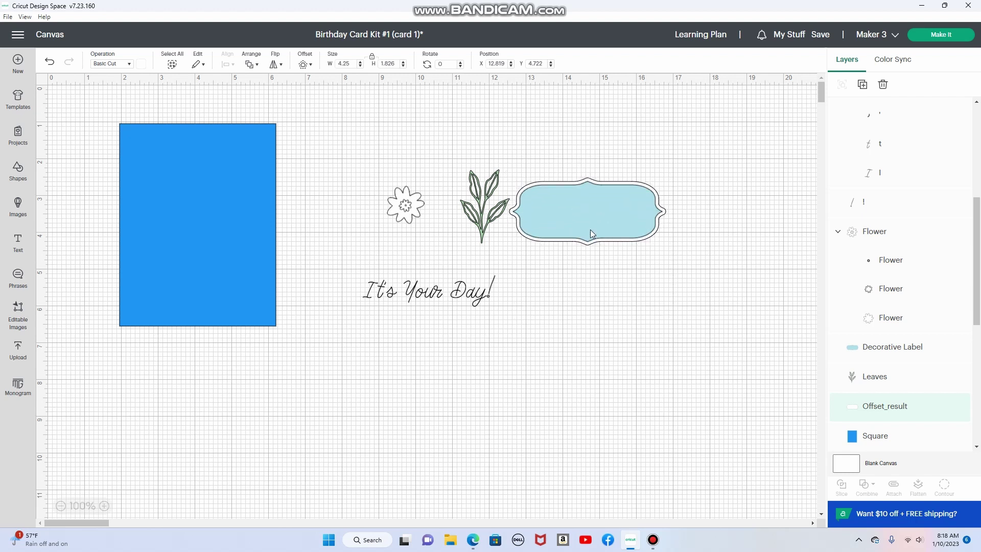
- Look up the Leaves image (ID #M44B310B0) in the image library, then return to the canvas
click(485, 237)
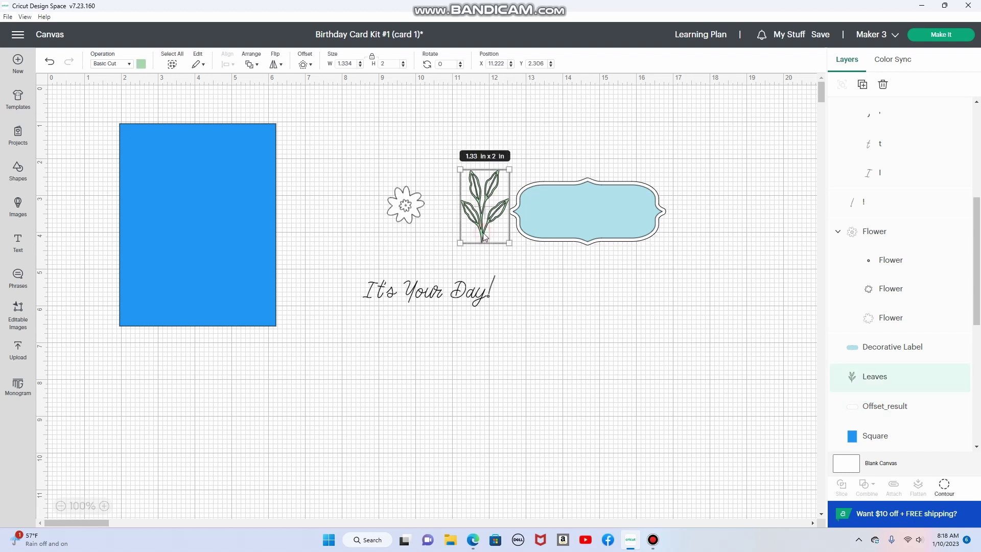
right_click(878, 379)
mouse_move(900, 364)
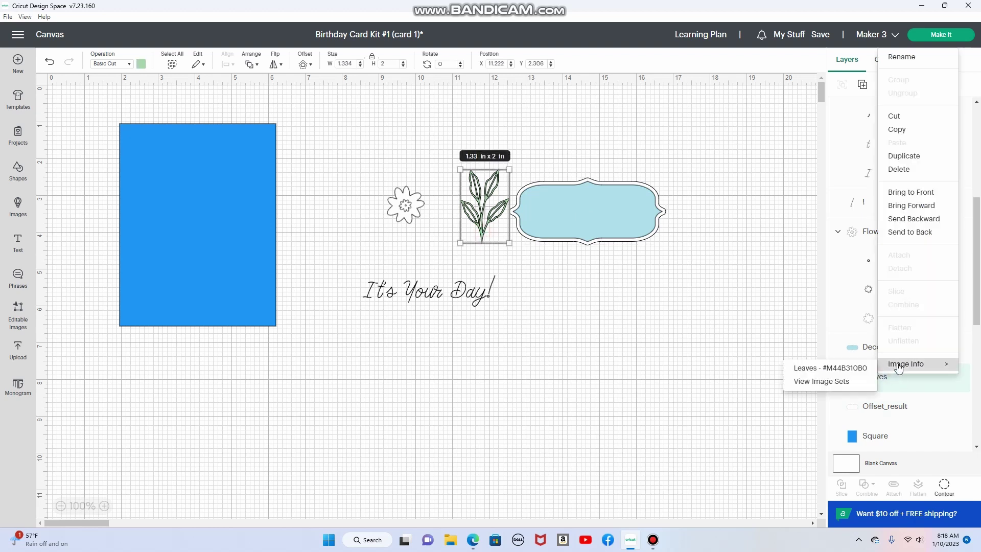
click(842, 368)
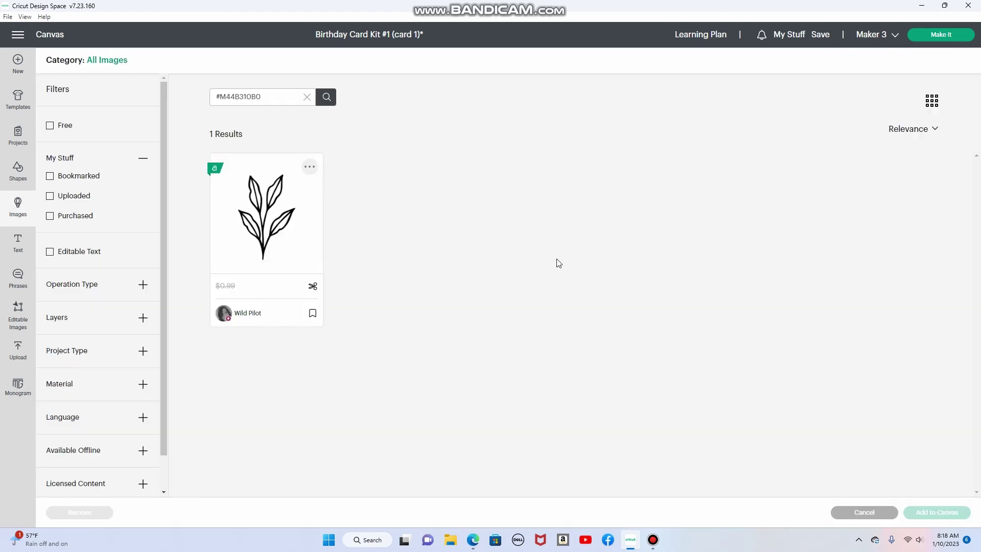
click(307, 173)
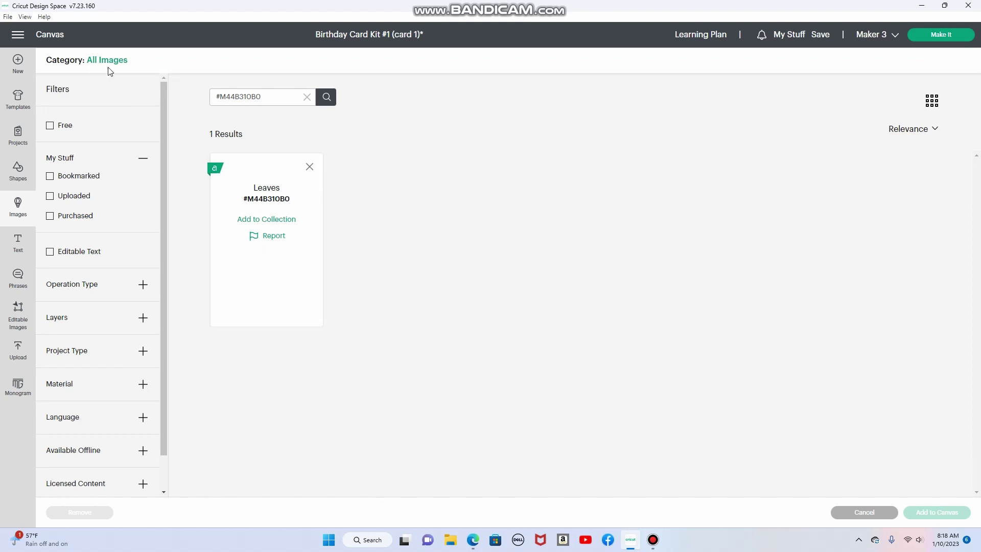
click(20, 214)
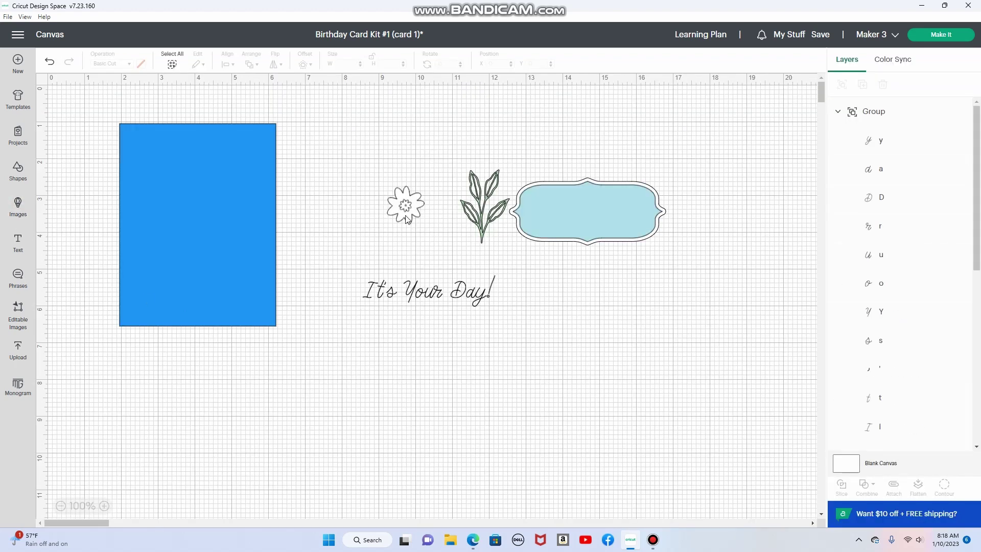
click(406, 217)
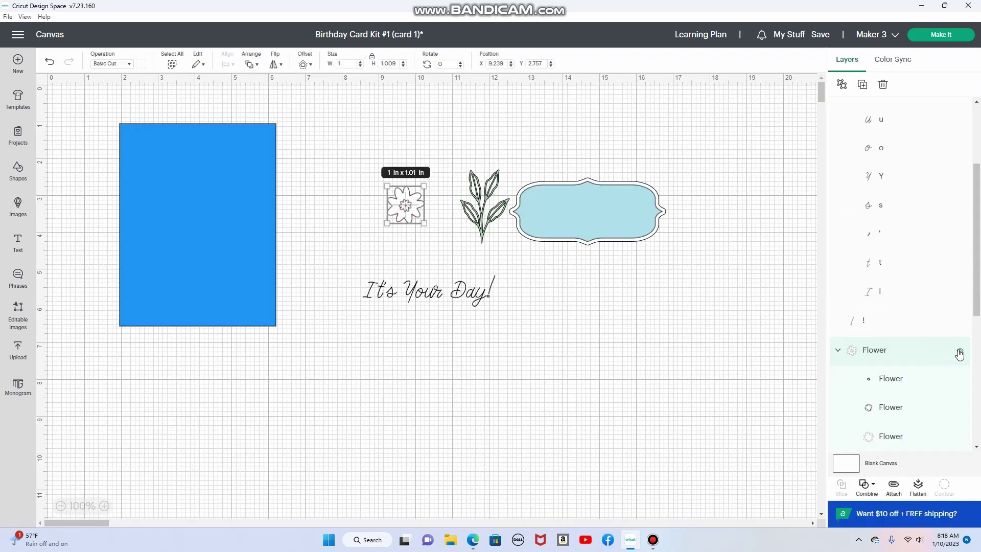
right_click(875, 352)
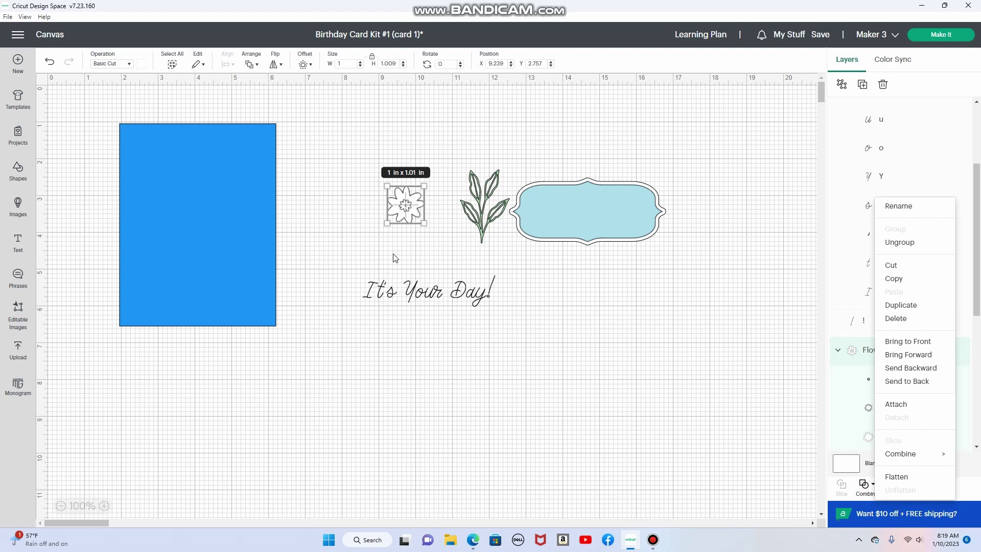
drag(361, 278, 511, 312)
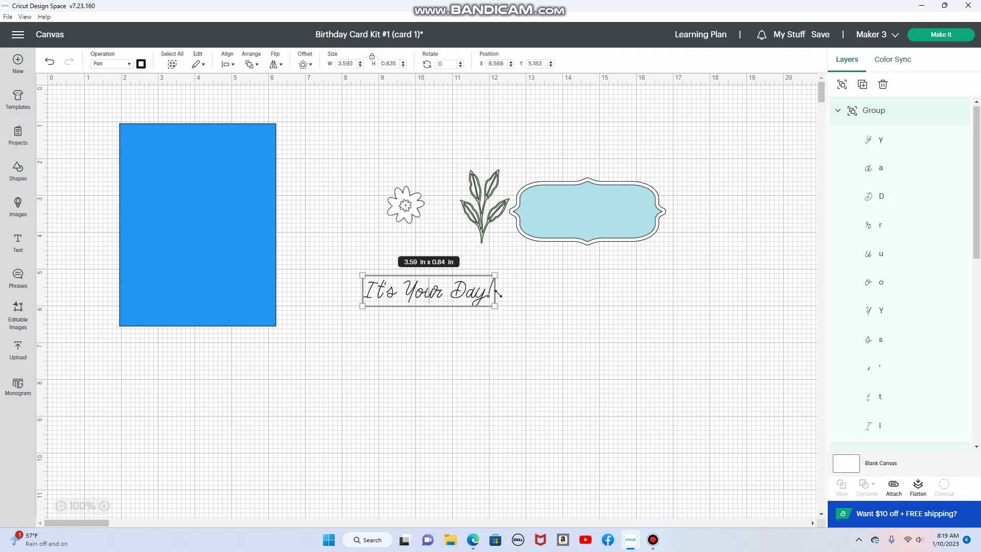
click(129, 65)
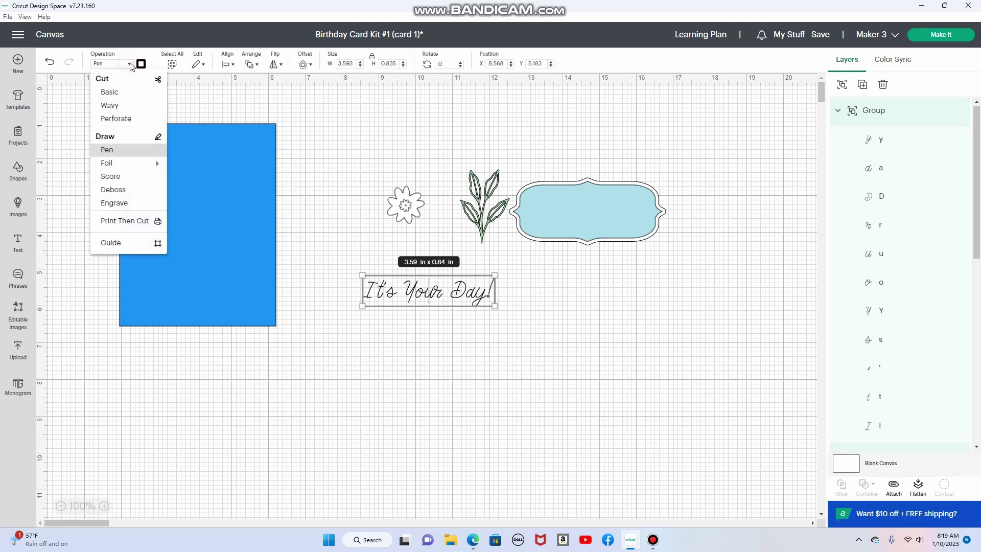
click(107, 150)
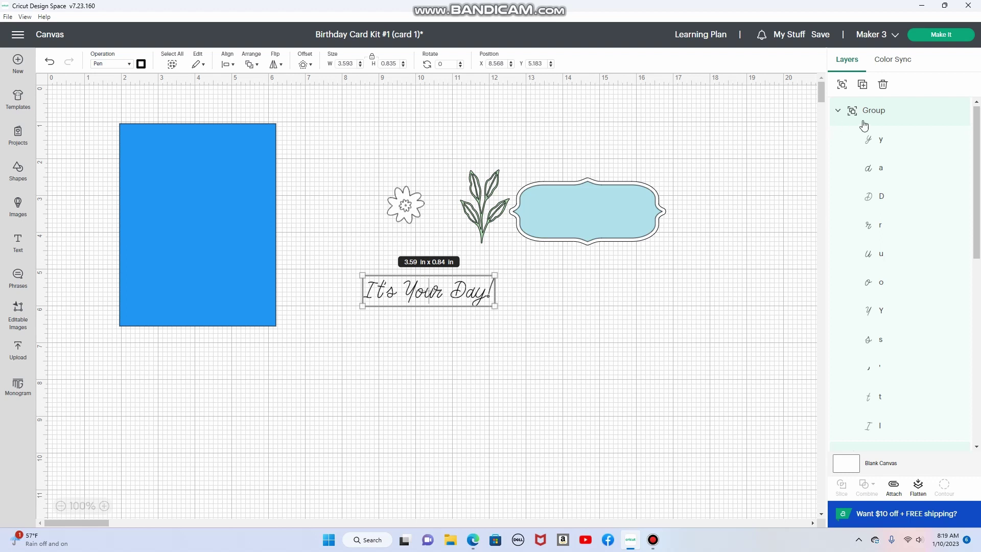
click(879, 144)
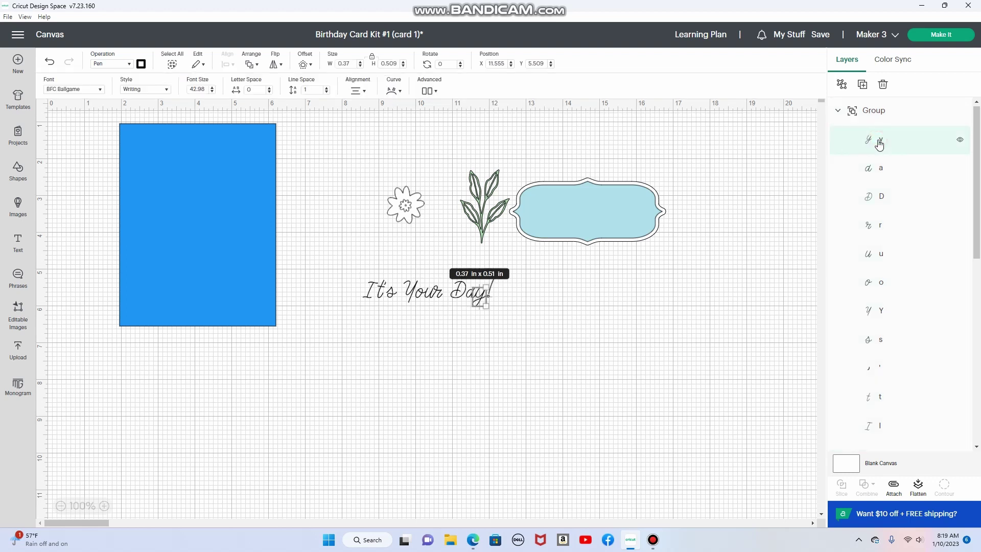
right_click(879, 144)
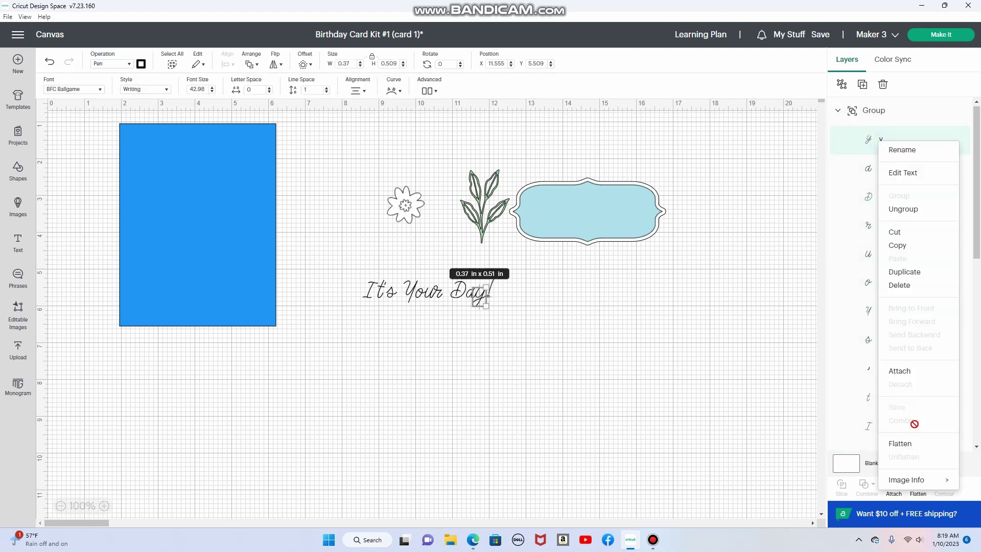
mouse_move(912, 490)
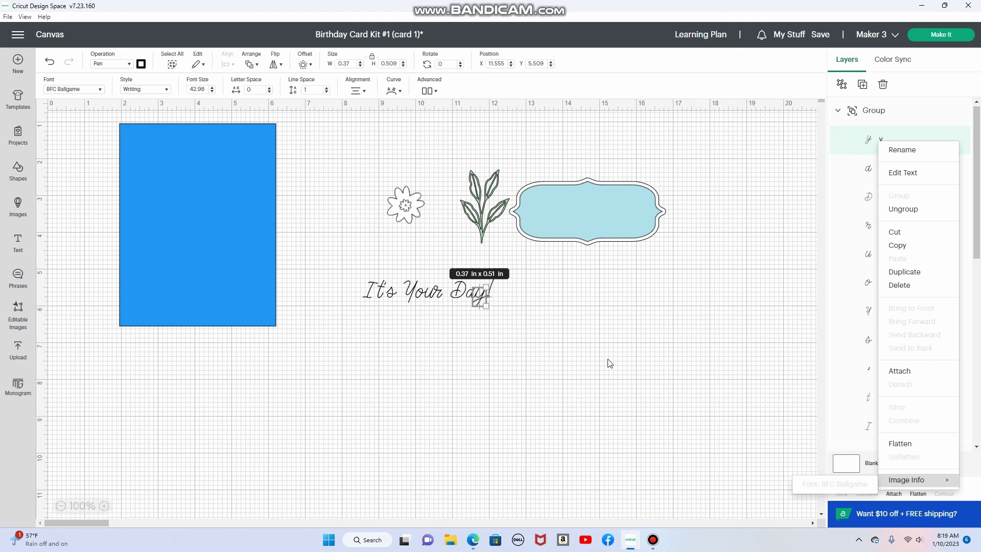
click(512, 341)
drag(523, 296, 344, 313)
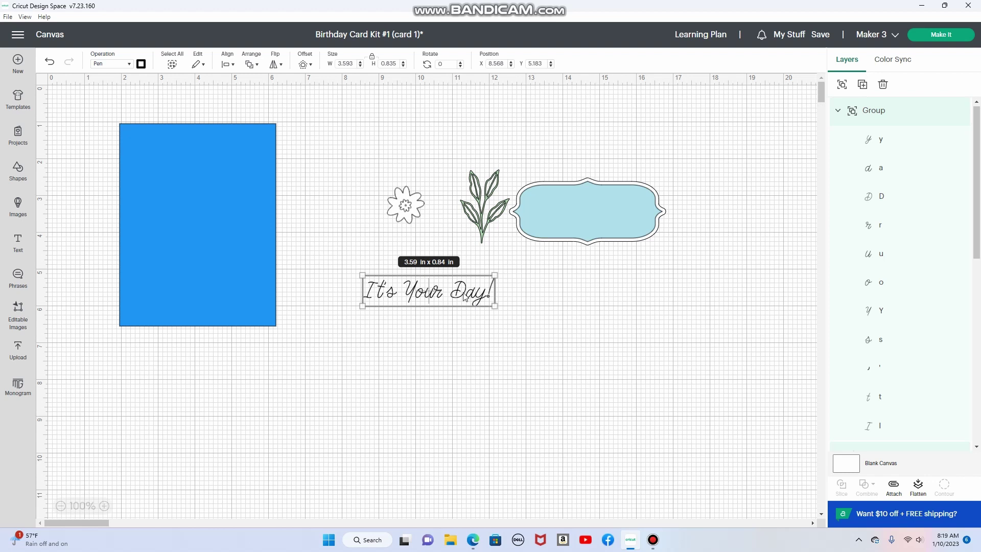
- Move the 'It's Your Day' label onto the blue card and put the '!' after 'Day'
drag(469, 298, 624, 222)
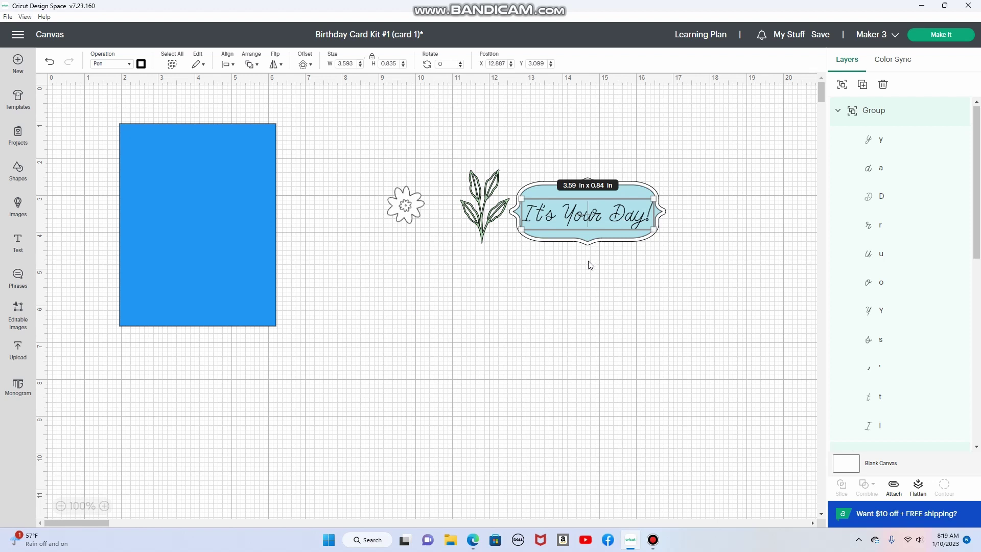
drag(585, 263, 585, 156)
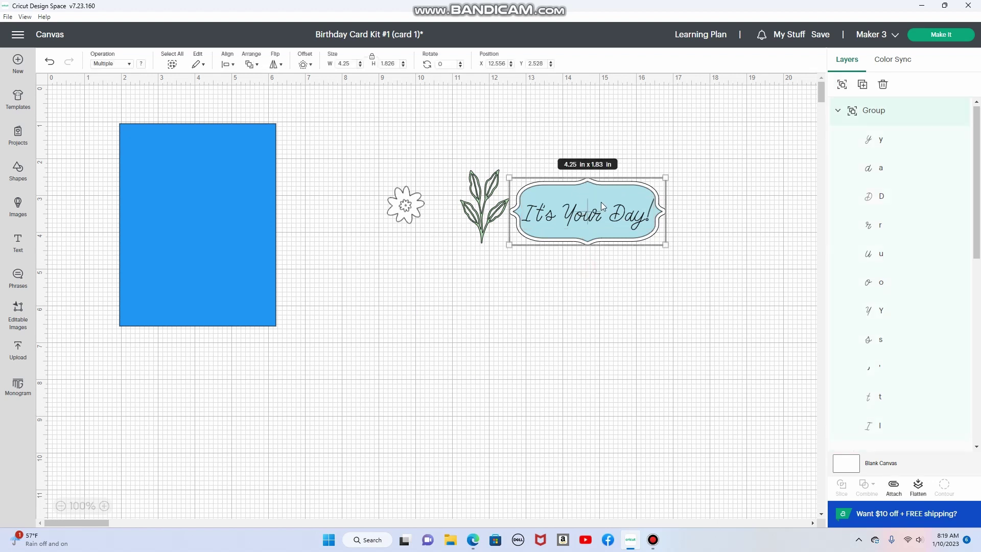
drag(603, 206, 237, 225)
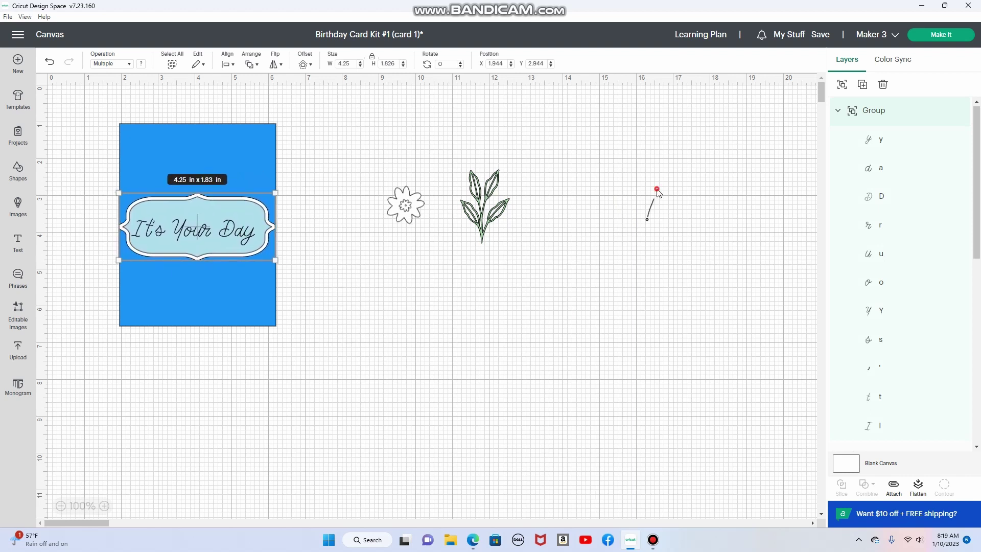
drag(651, 209, 262, 231)
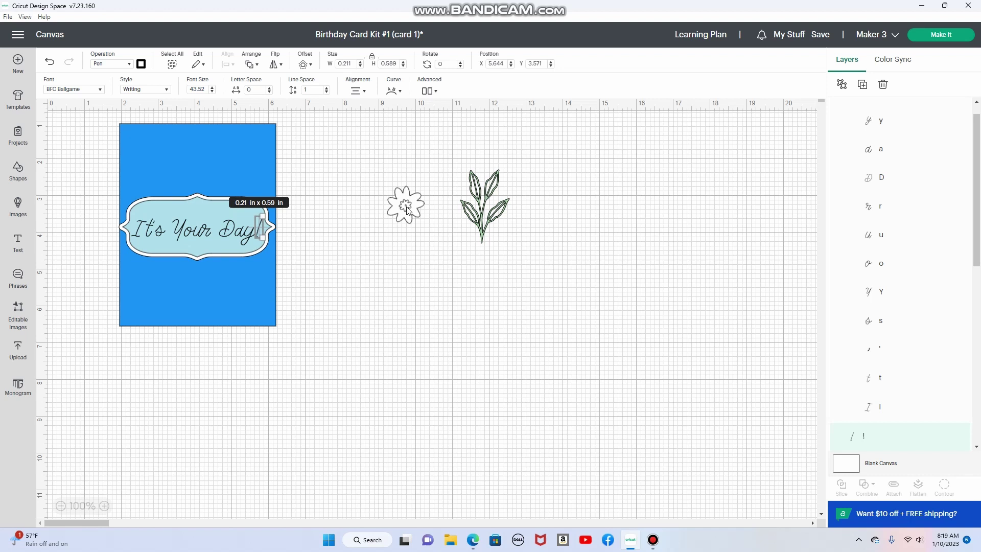
- Place the white flower at the label's upper left and tuck a duplicated leaf sprig beside it
drag(408, 214, 151, 203)
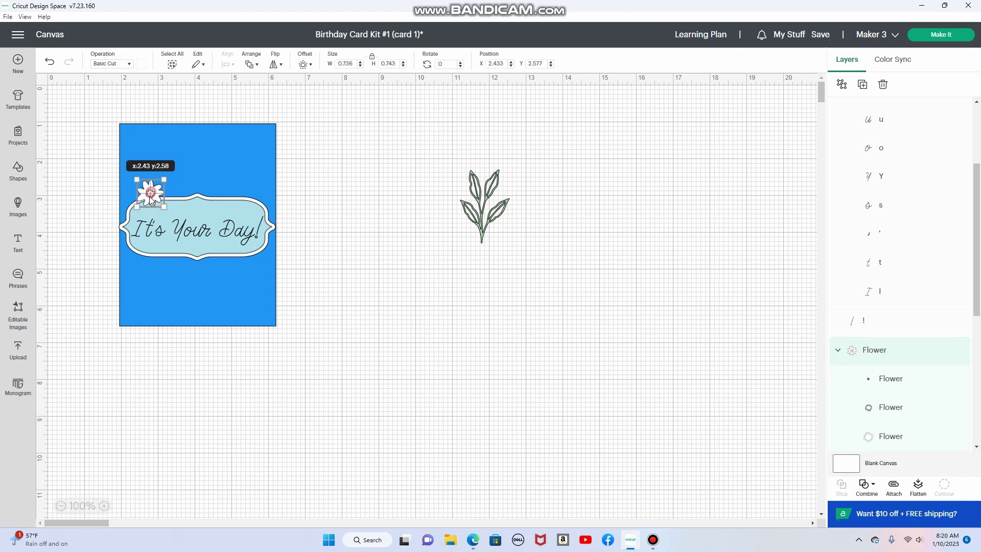
click(488, 217)
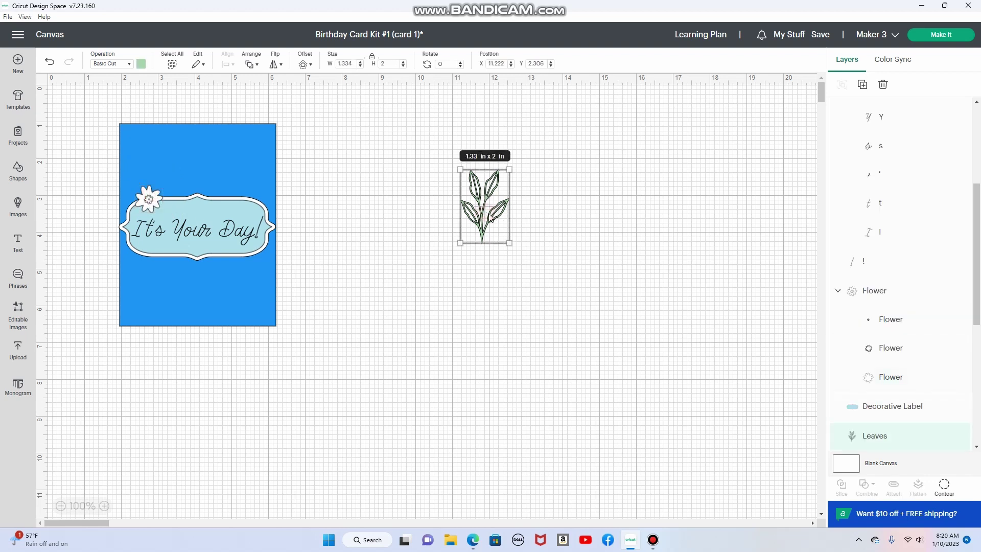
click(862, 84)
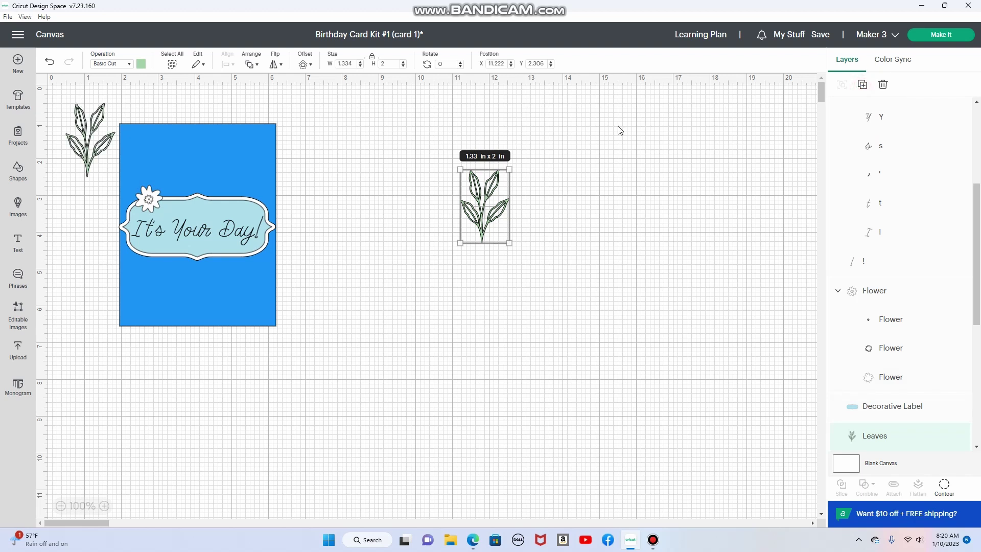
drag(102, 157, 397, 143)
drag(184, 154, 145, 192)
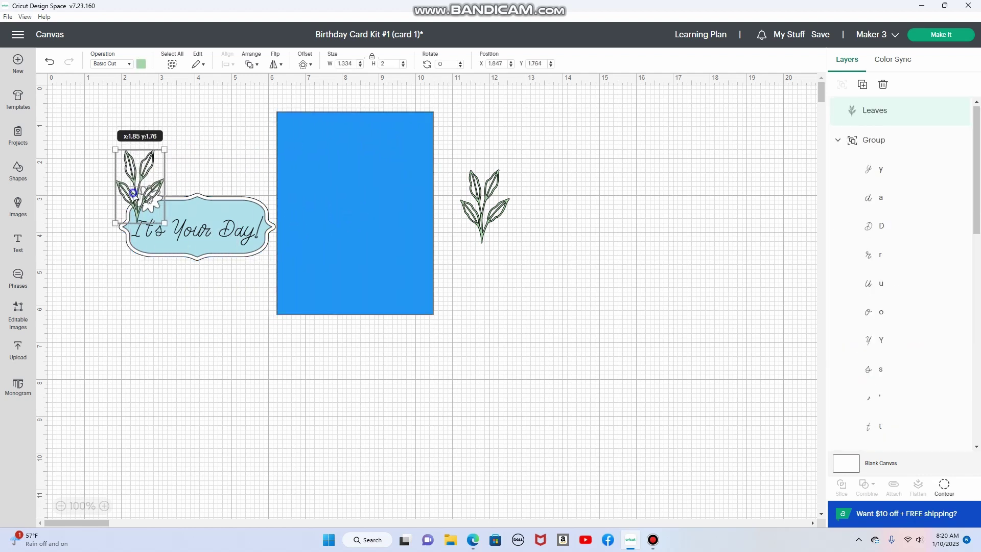
- Send the leaf sprig to back, tilt it to 350°, and move the blue card down
right_click(134, 195)
click(177, 357)
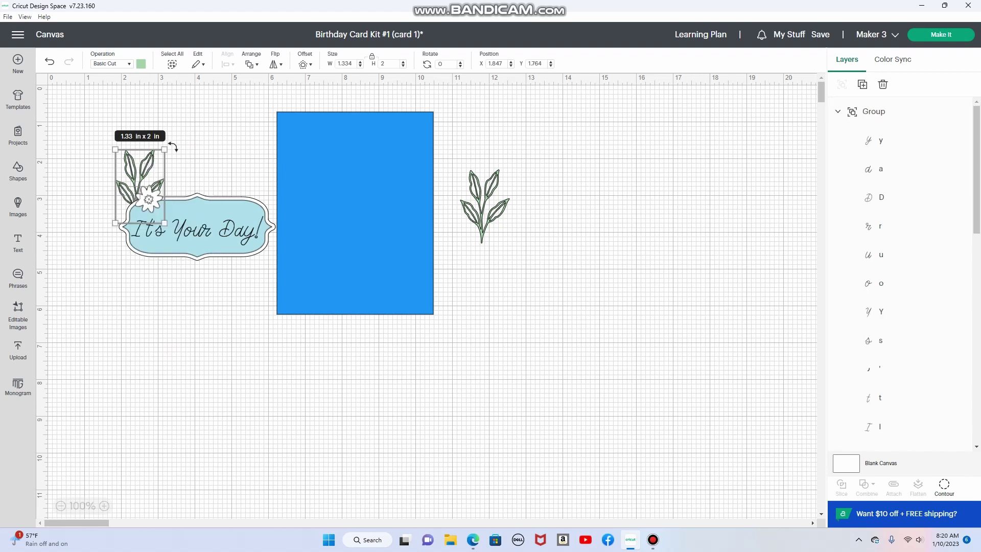
drag(170, 146, 161, 144)
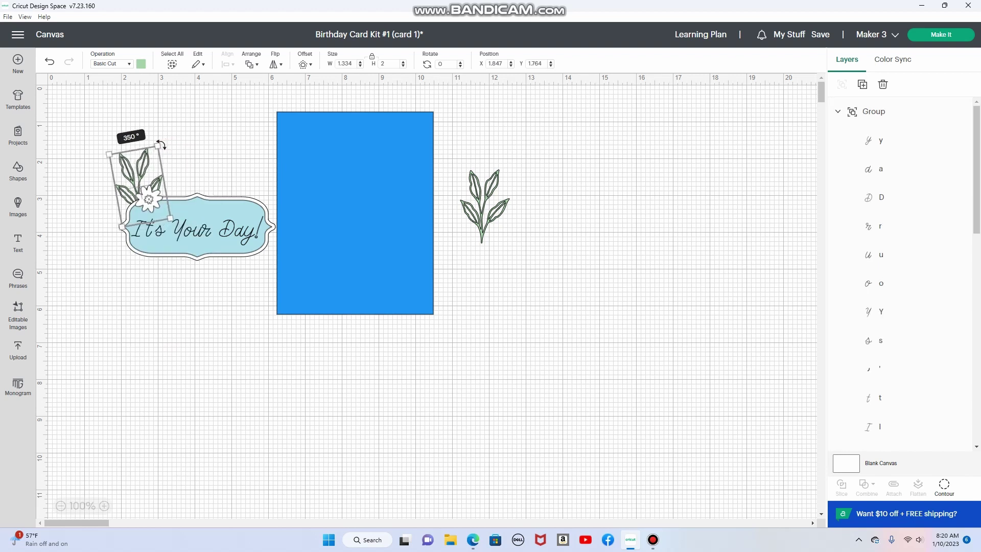
drag(322, 224, 182, 407)
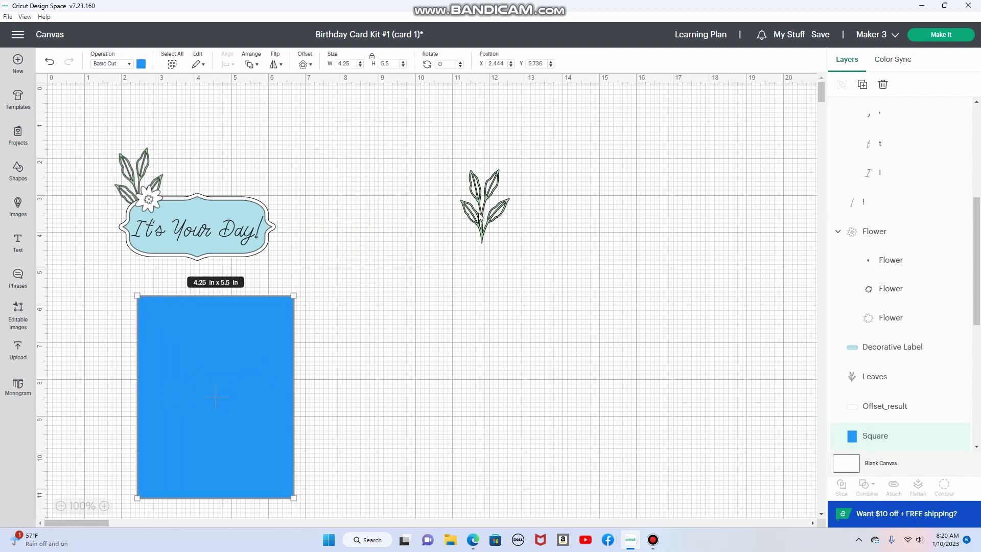
- Position the second leaf sprig behind the flower cluster on top of the label
drag(476, 218, 224, 163)
right_click(223, 164)
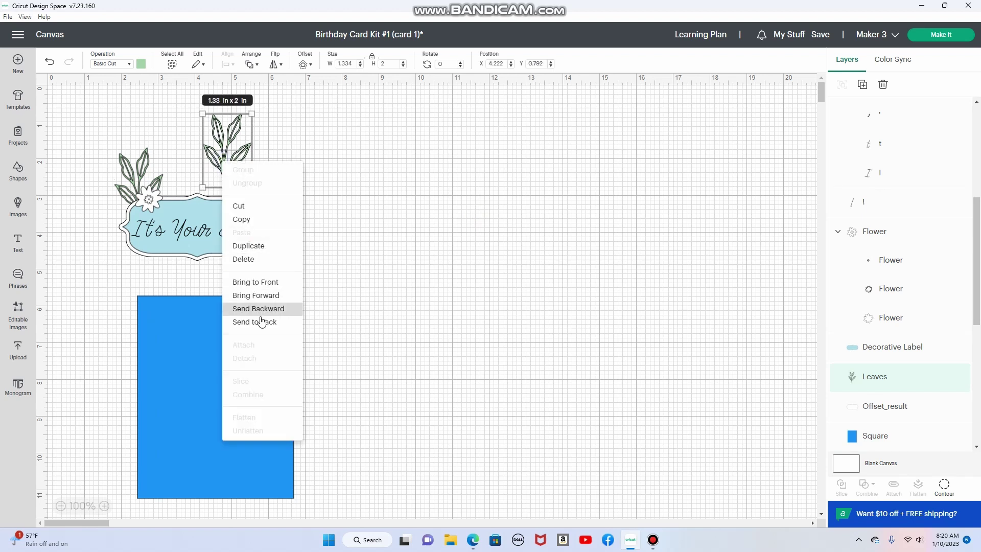
drag(232, 142, 177, 169)
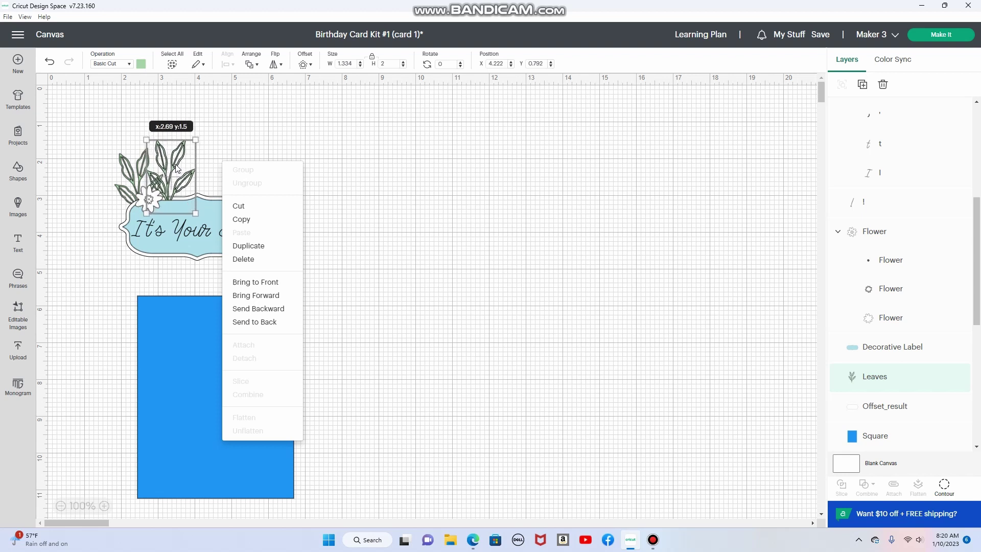
click(193, 134)
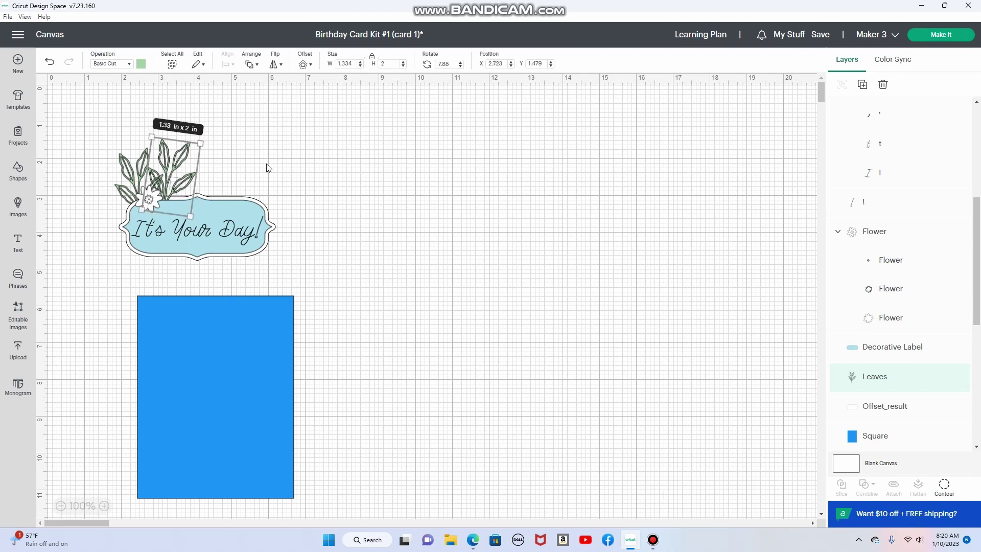
click(311, 169)
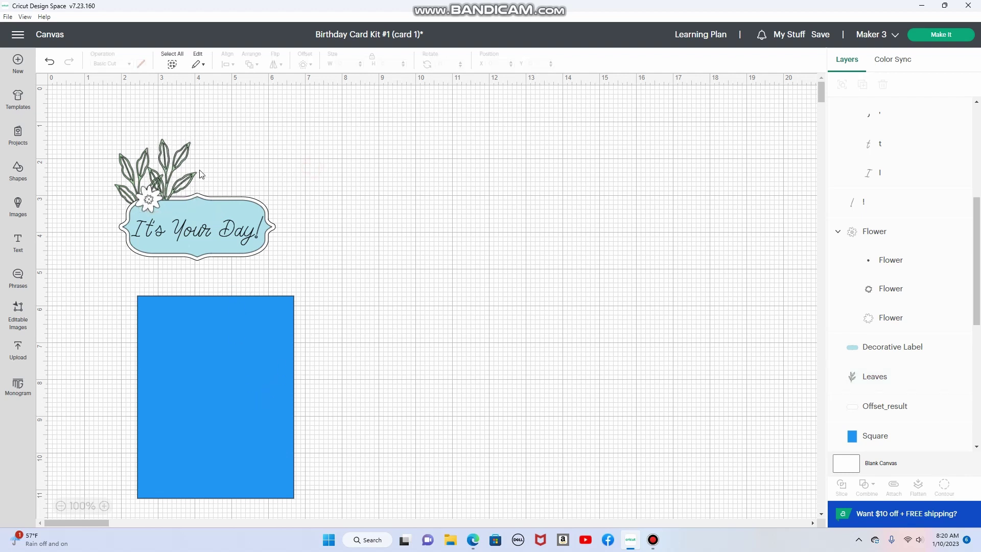
click(182, 170)
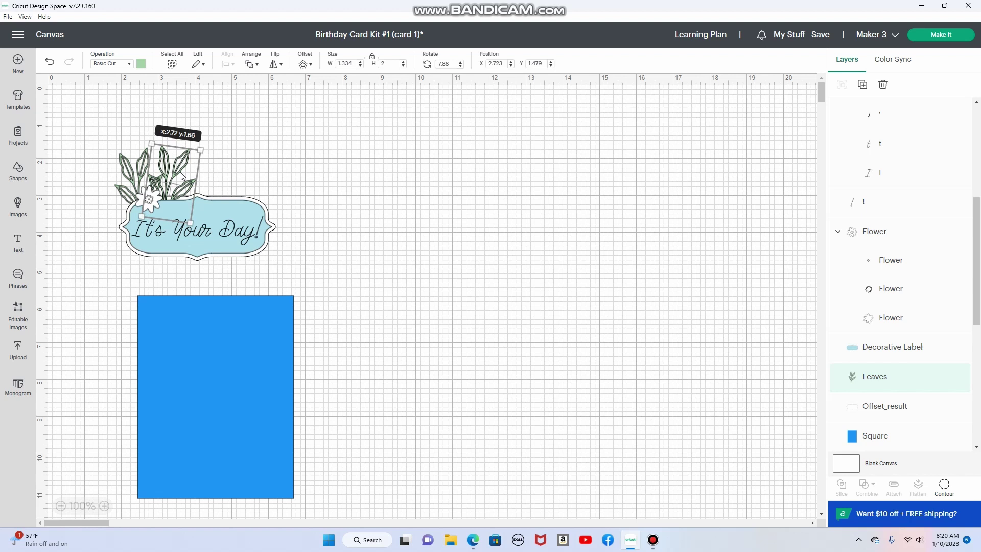
- Move the blue 4.25 x 5.5 in card behind the label arrangement and send it to back
drag(218, 441, 252, 260)
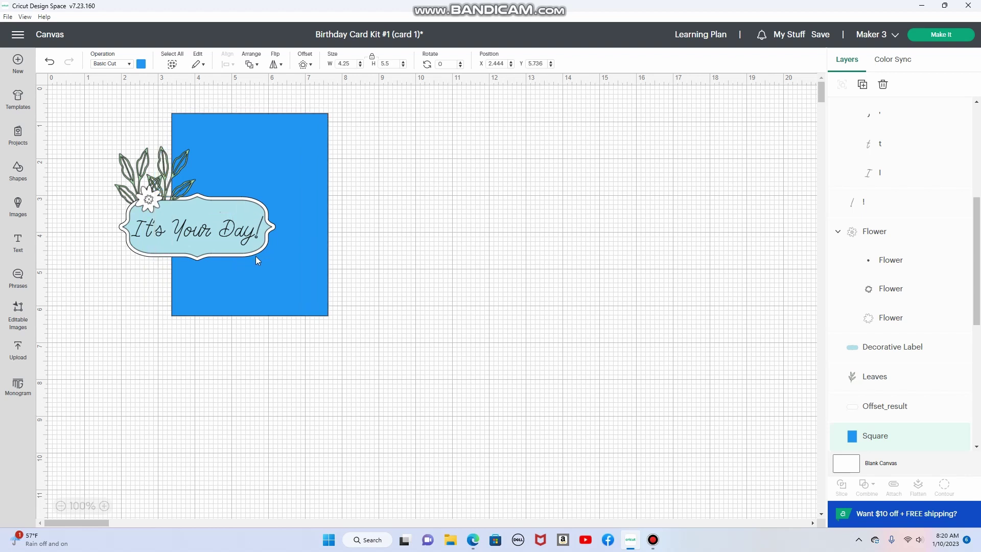
right_click(285, 140)
click(321, 305)
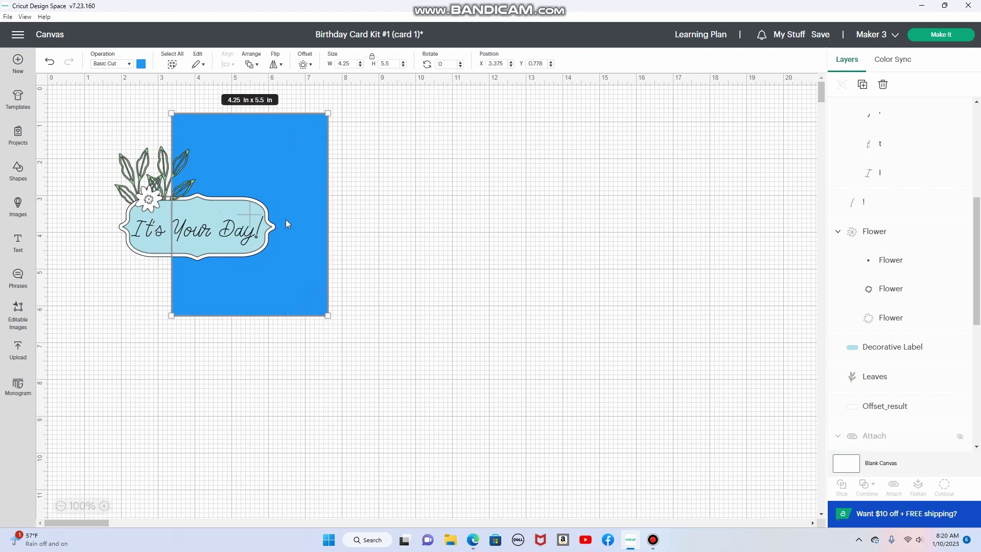
drag(292, 190, 238, 201)
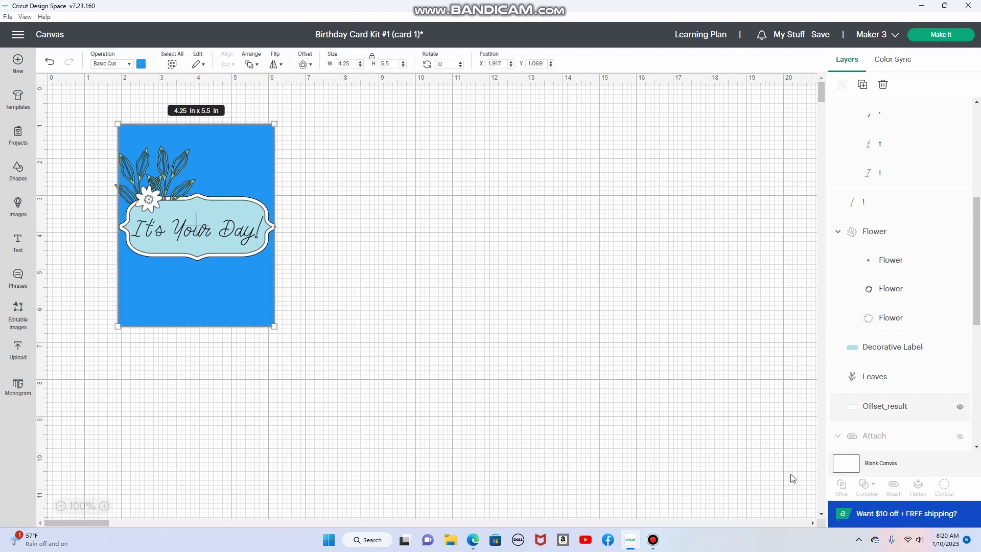
click(654, 541)
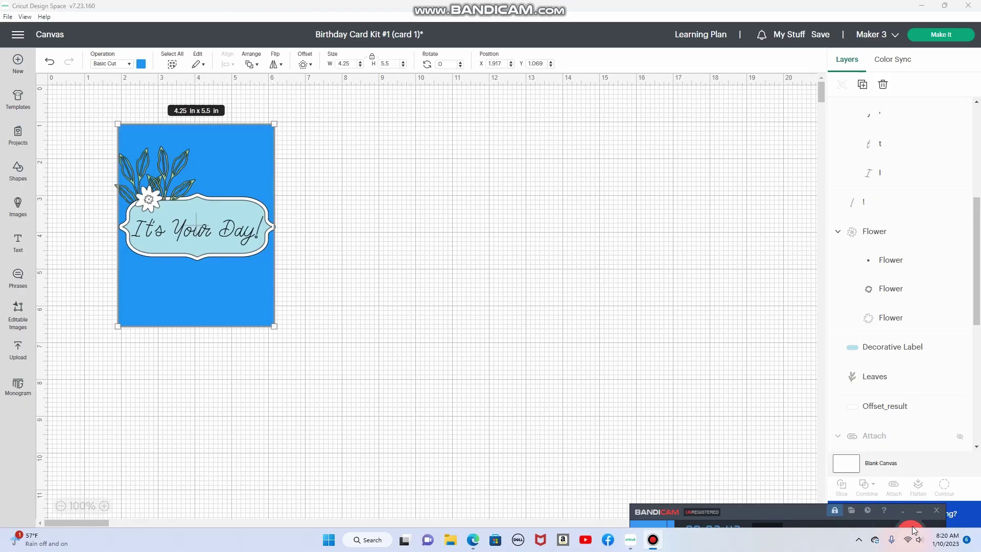